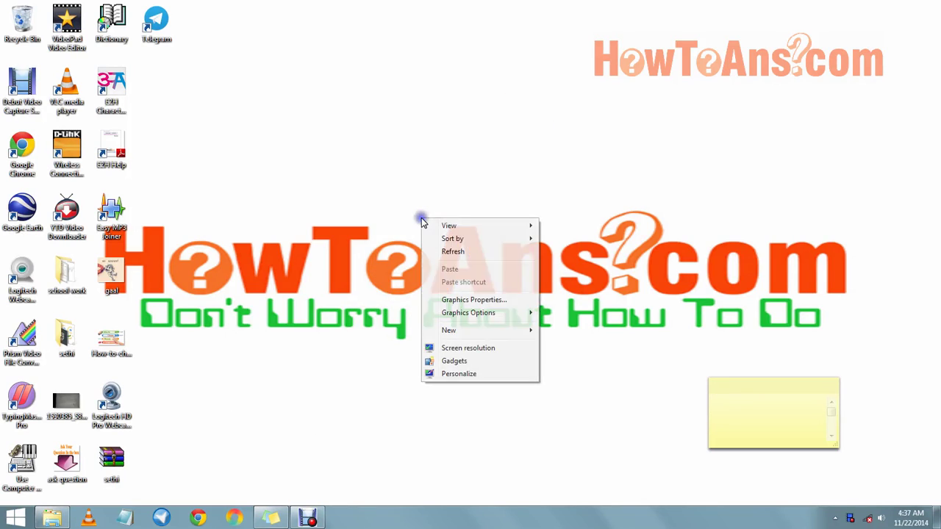
# Refresh the desktop repeatedly through its right-click menu
pyautogui.click(453, 252)
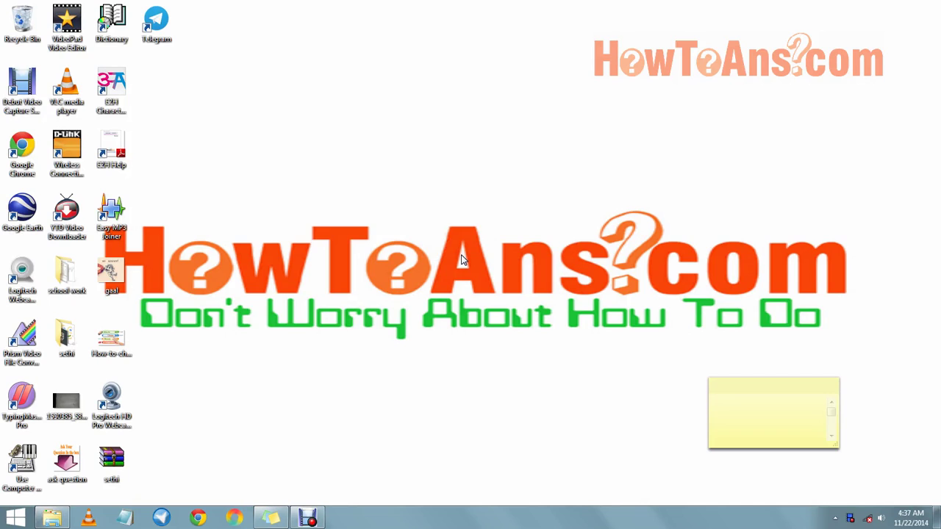
pyautogui.rightClick(505, 185)
pyautogui.click(525, 217)
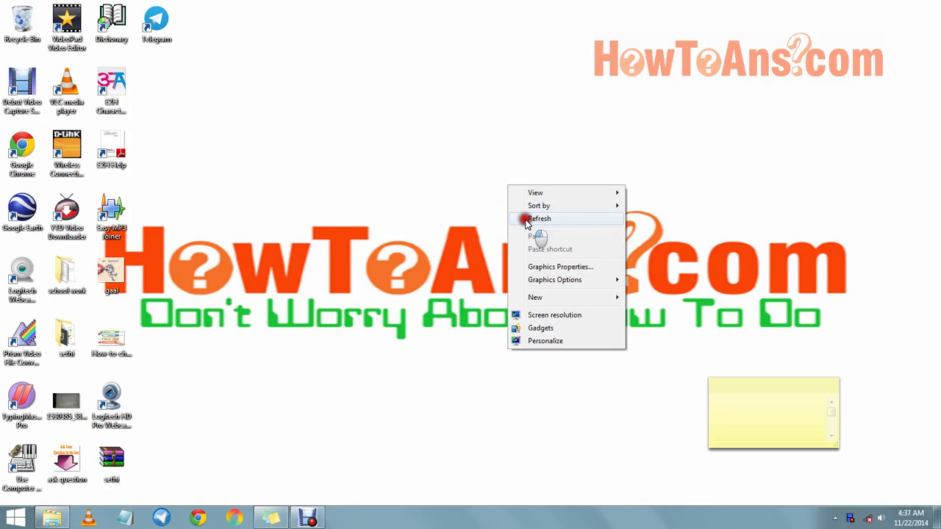
pyautogui.rightClick(499, 192)
pyautogui.click(523, 230)
pyautogui.rightClick(482, 197)
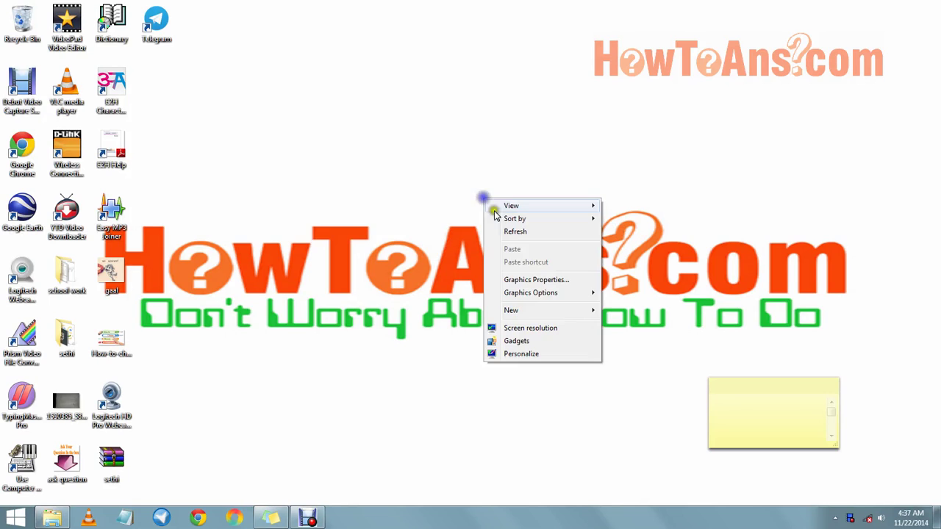
pyautogui.click(498, 231)
pyautogui.rightClick(488, 218)
pyautogui.click(515, 250)
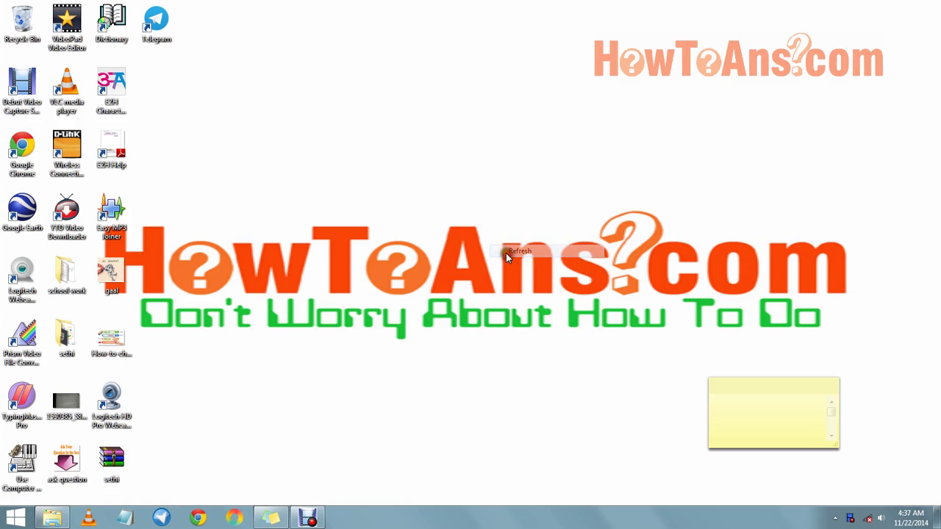
pyautogui.rightClick(488, 233)
pyautogui.click(508, 271)
pyautogui.rightClick(482, 236)
pyautogui.click(507, 273)
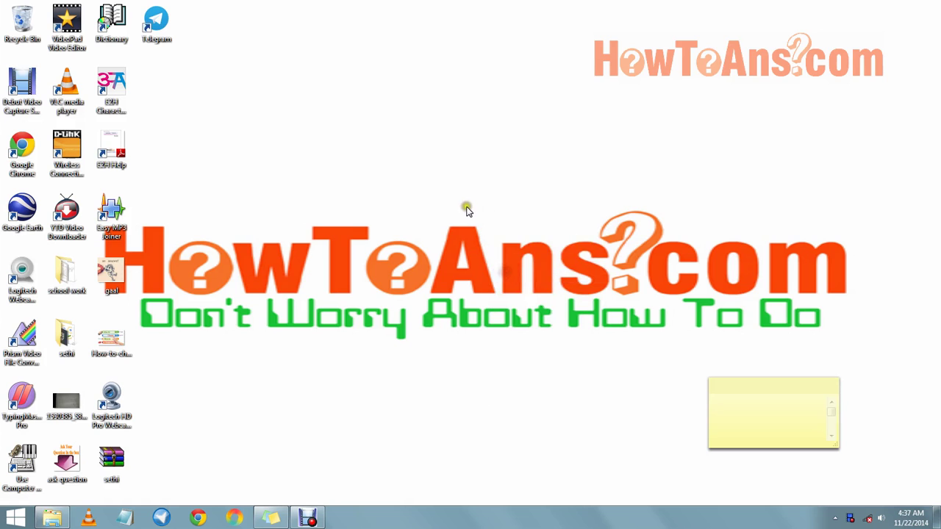
pyautogui.rightClick(460, 201)
pyautogui.click(487, 238)
pyautogui.rightClick(466, 194)
pyautogui.click(487, 231)
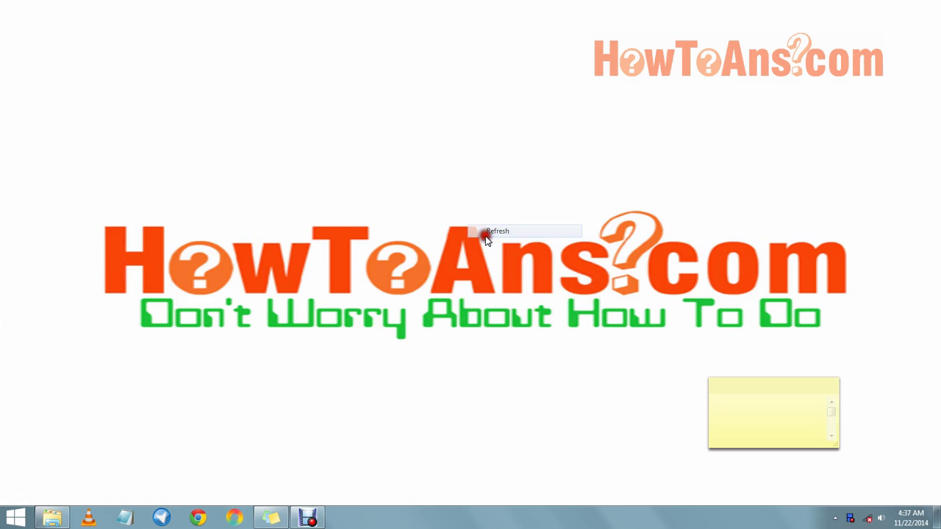
pyautogui.rightClick(274, 226)
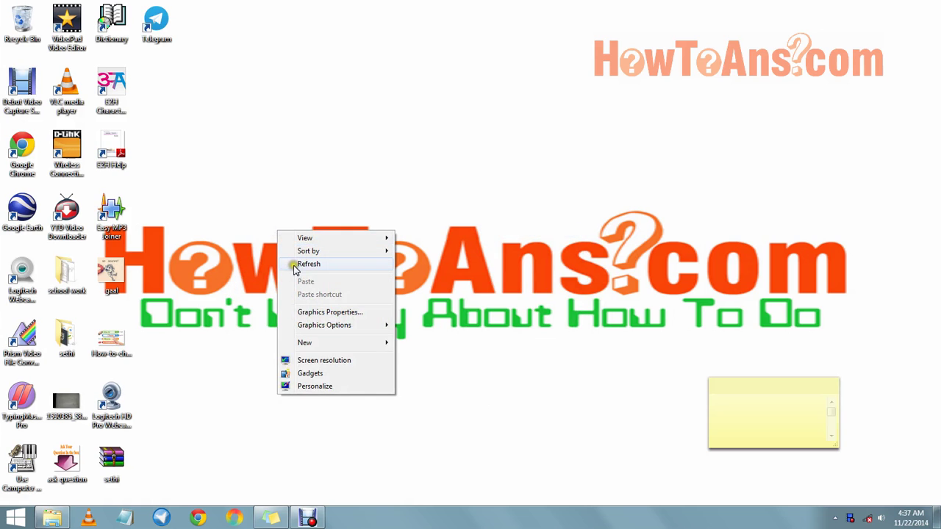
pyautogui.click(293, 266)
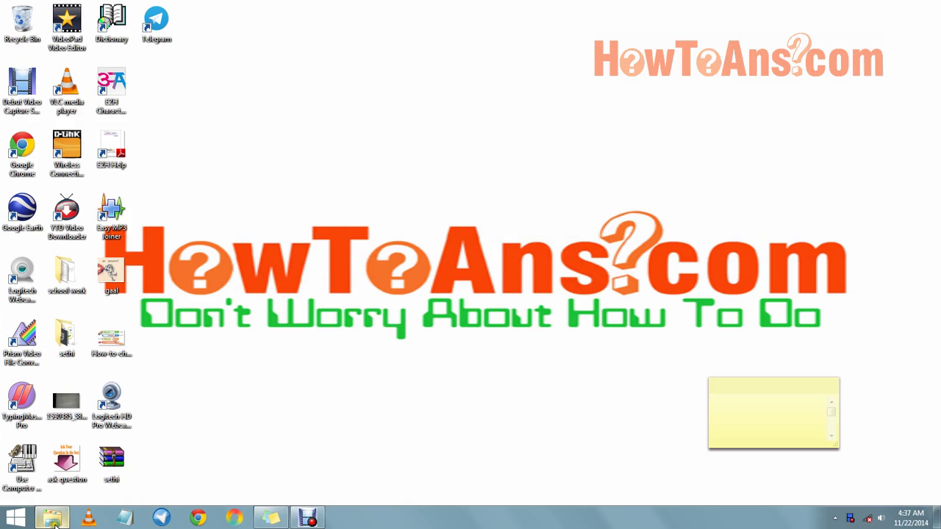
# Move the iBall modem AutoPlay prompt aside, close it without running anything, and refresh the desktop
pyautogui.click(307, 519)
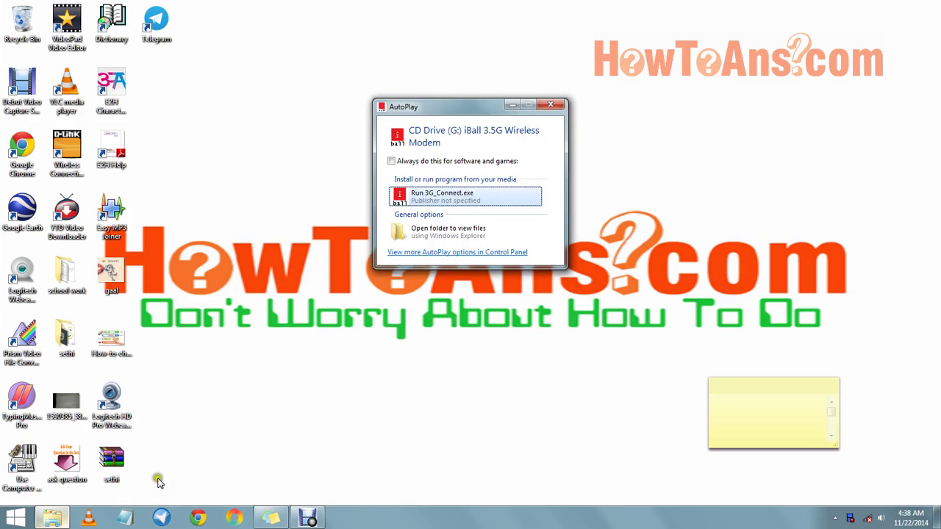
pyautogui.click(308, 520)
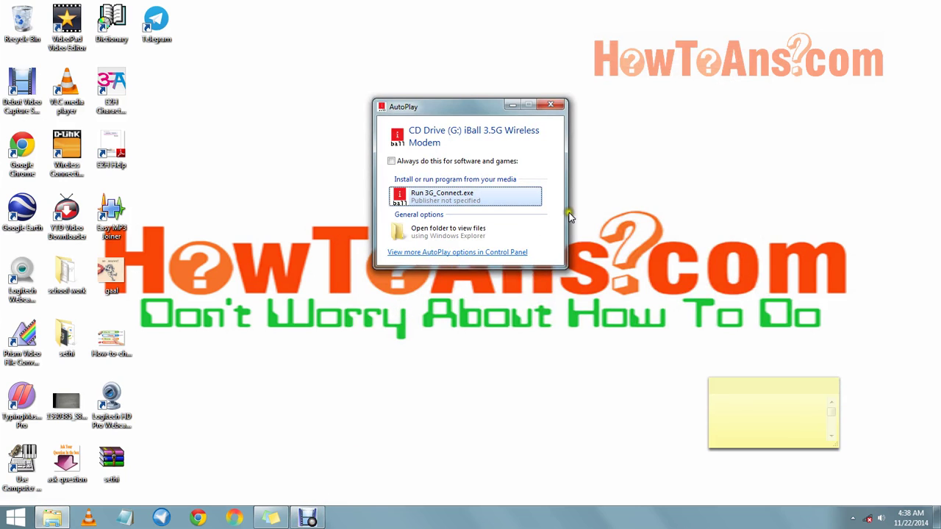
pyautogui.moveTo(430, 108); pyautogui.dragTo(408, 65)
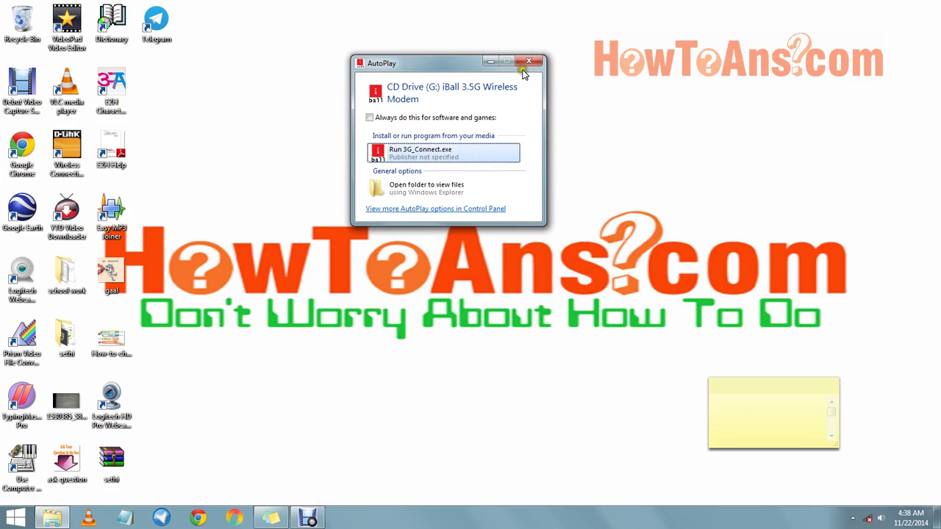
pyautogui.click(524, 64)
pyautogui.rightClick(416, 65)
pyautogui.click(433, 97)
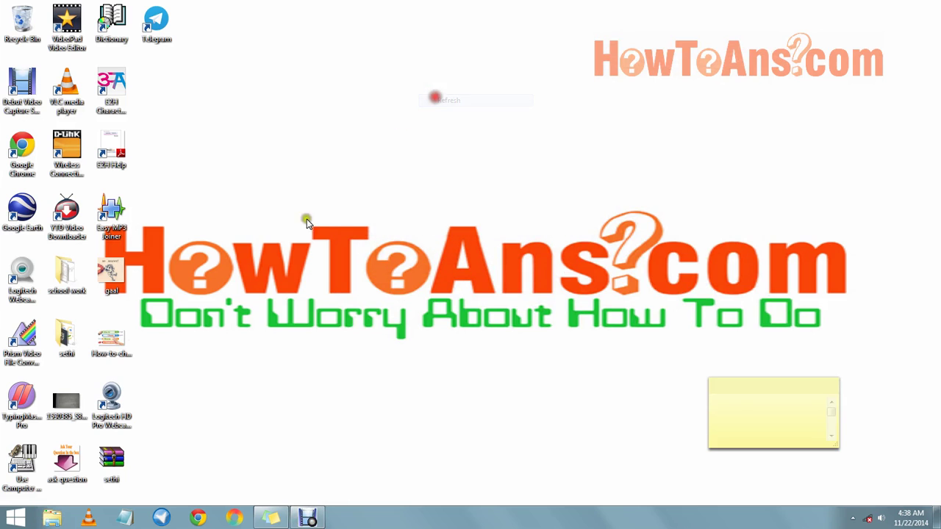
# Run CD Drive (G:) iBall 3.5G Wireless Modem from Computer, then minimize Explorer
pyautogui.click(16, 518)
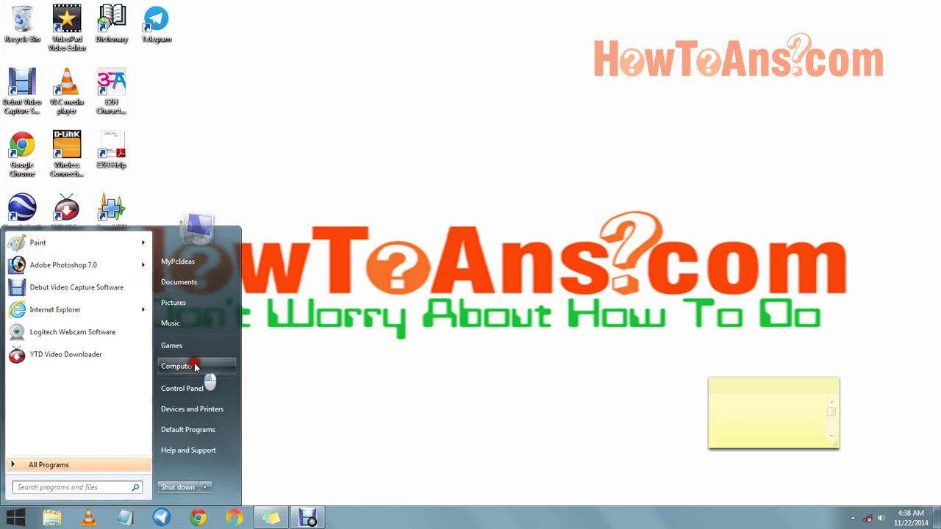
pyautogui.click(221, 362)
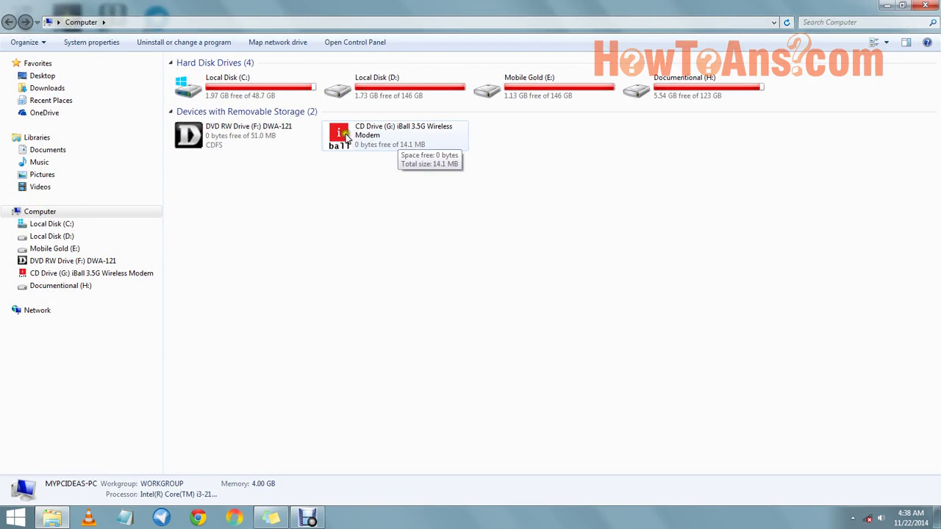
pyautogui.moveTo(371, 135)
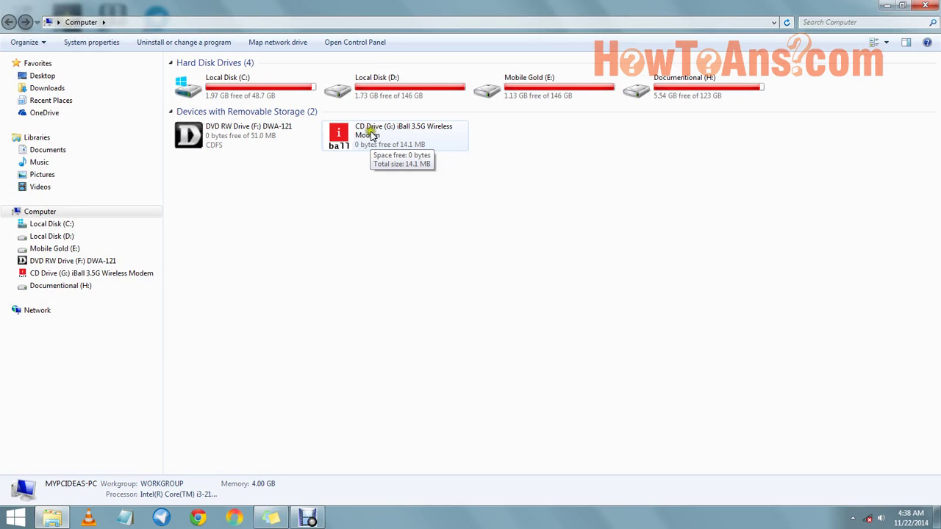
pyautogui.click(358, 133)
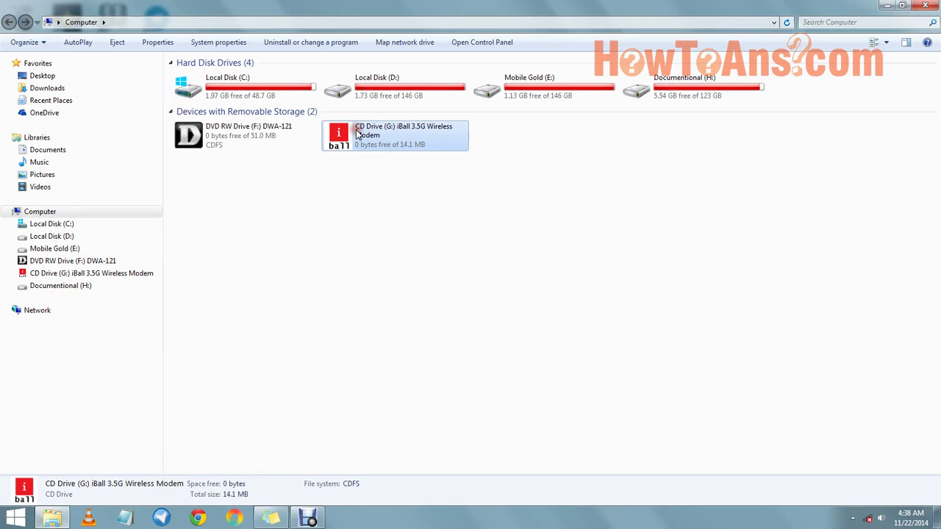
pyautogui.doubleClick(358, 133)
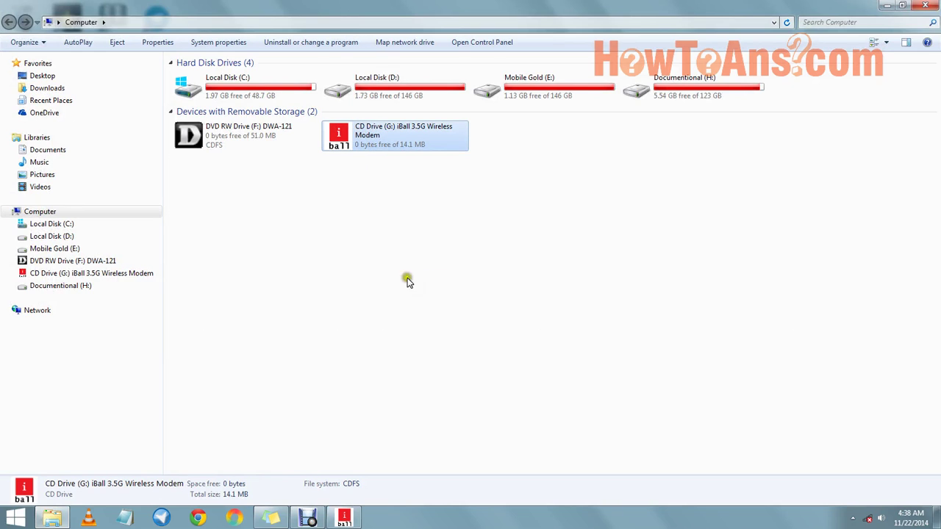
pyautogui.click(888, 5)
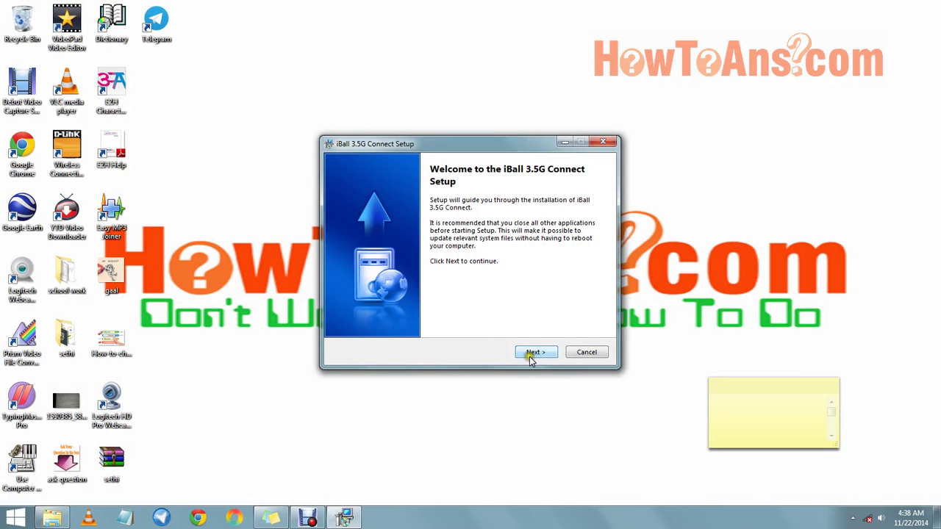
# Install iBall 3.5G Connect to the default location with the detailed installation log shown
pyautogui.click(533, 355)
pyautogui.click(538, 352)
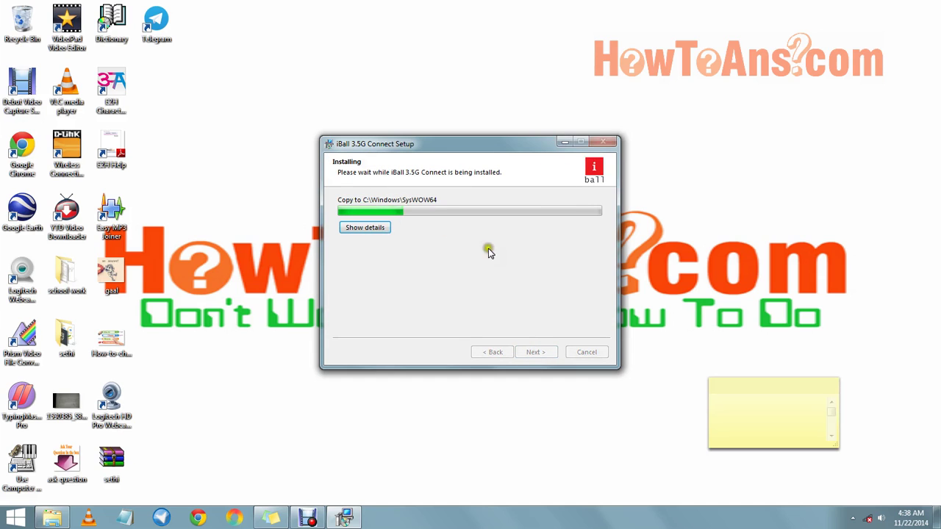
pyautogui.click(374, 228)
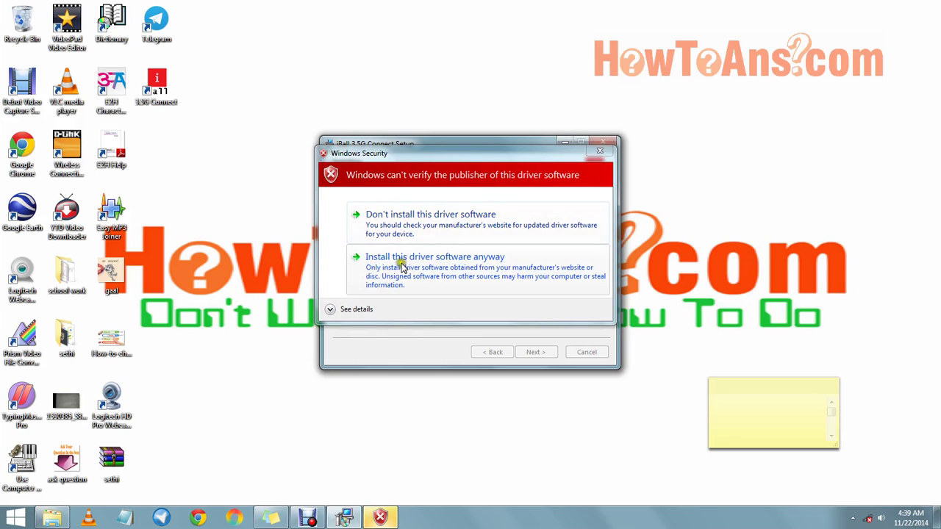
# Allow both unverified iBall modem drivers to install despite the Windows Security warnings
pyautogui.click(484, 269)
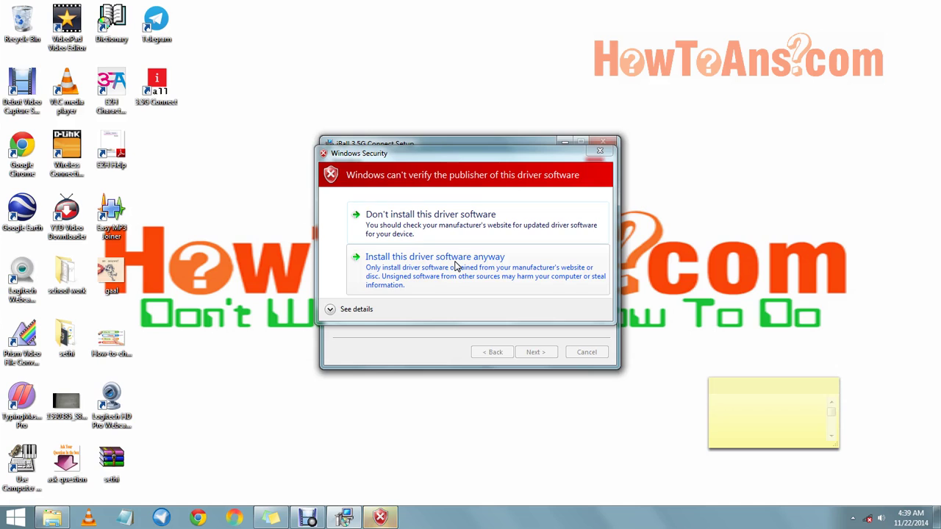
pyautogui.click(438, 270)
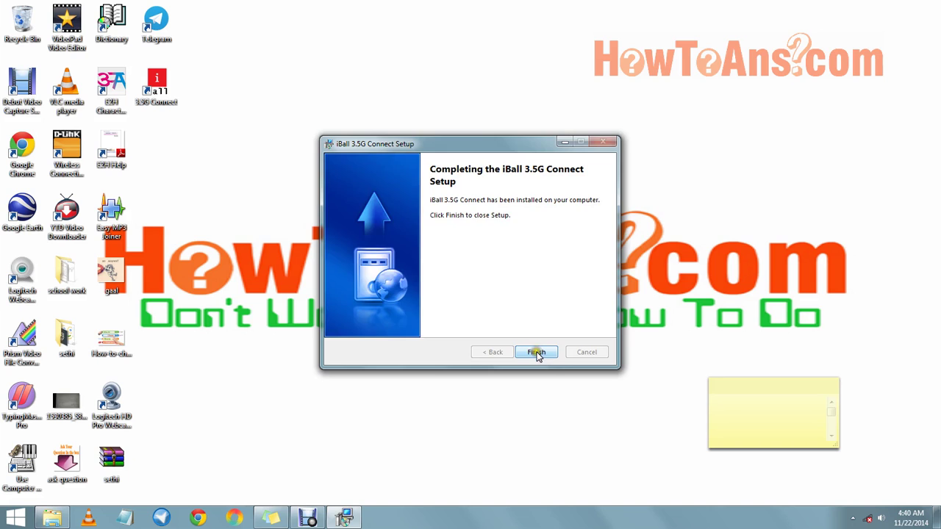
# Finish setup, then exit the auto-started 3.5G Connect manager and confirm the exit prompt
pyautogui.click(538, 355)
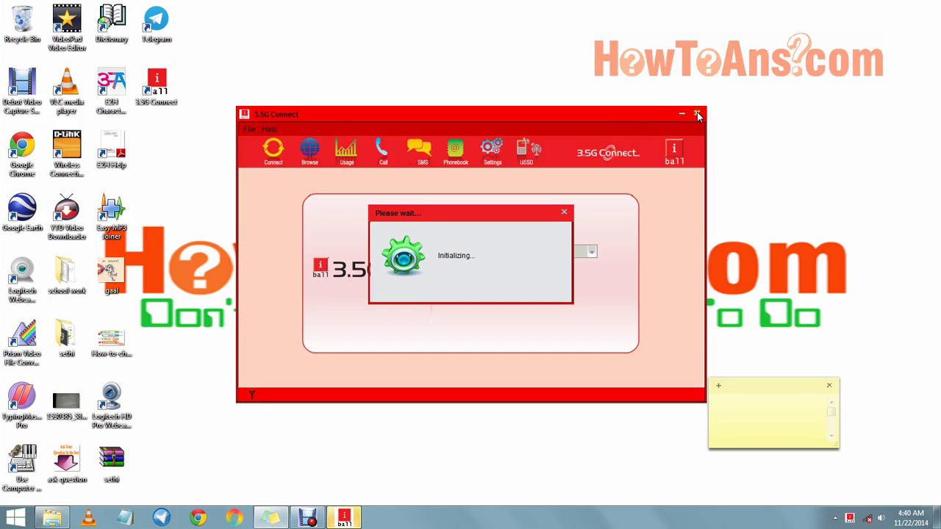
pyautogui.click(697, 114)
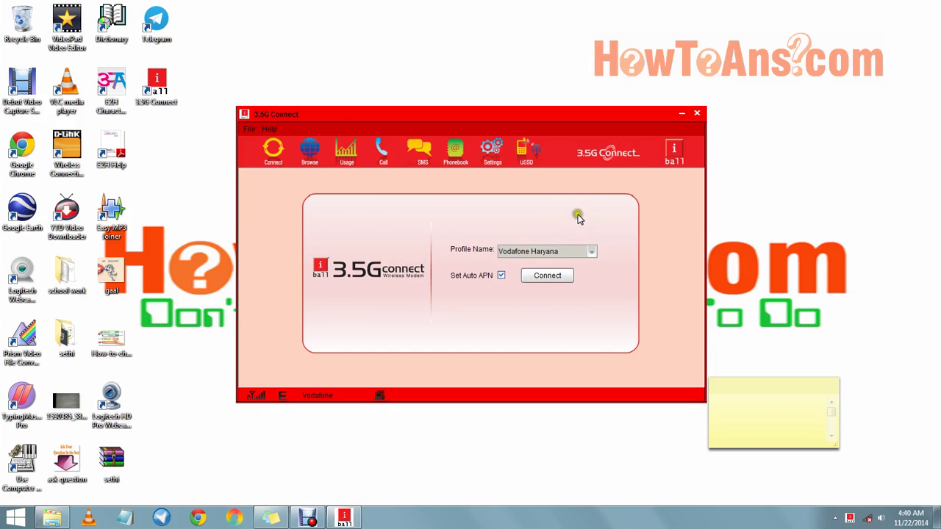
pyautogui.click(487, 284)
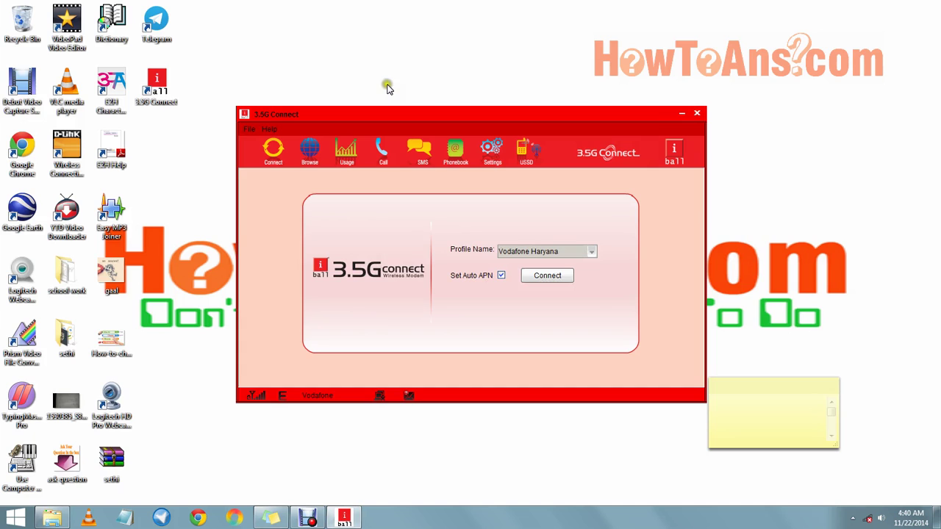
# Refresh the desktop and relaunch iBall 3.5G Connect from the Start menu
pyautogui.rightClick(380, 41)
pyautogui.click(401, 81)
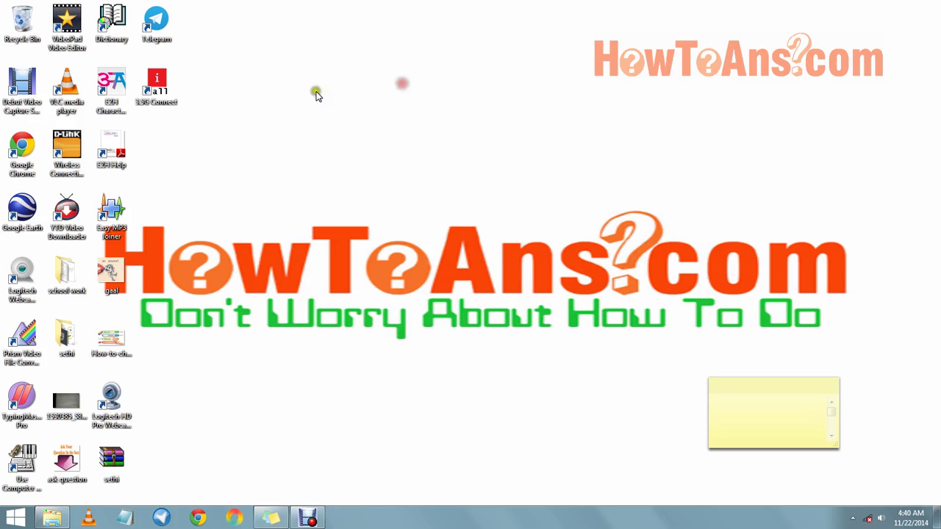
pyautogui.click(13, 519)
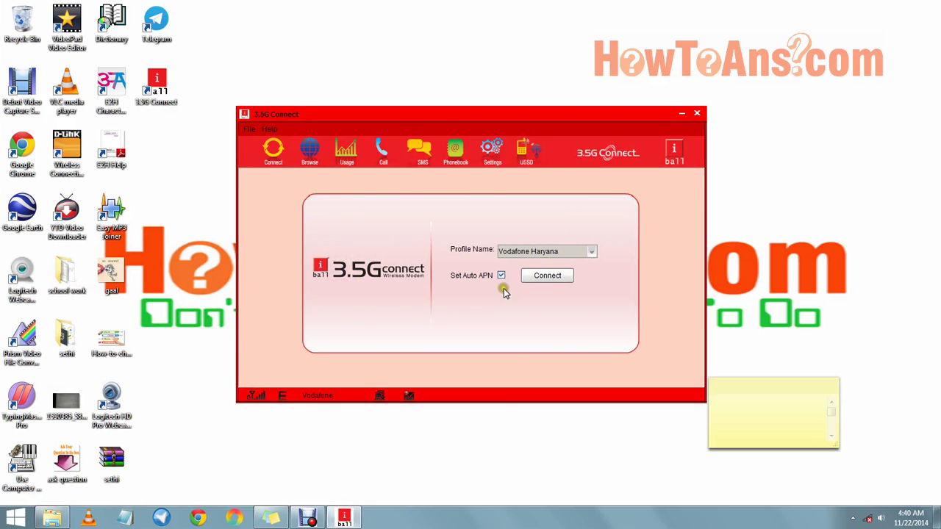
# Connect to mobile internet with the Vodafone Haryana profile, then try launching Chrome
pyautogui.click(546, 277)
pyautogui.click(197, 520)
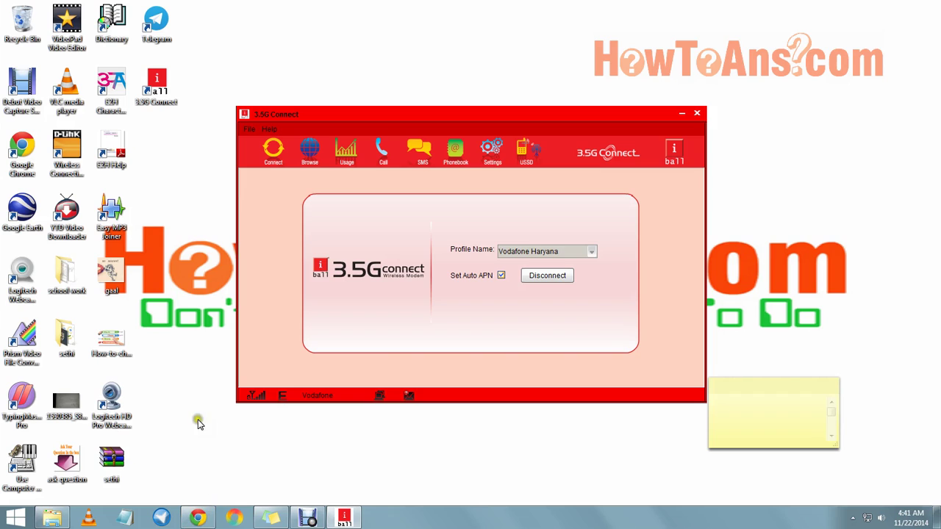
# Load facebook.com in Internet Explorer and delete the saved email from the login field
pyautogui.click(198, 518)
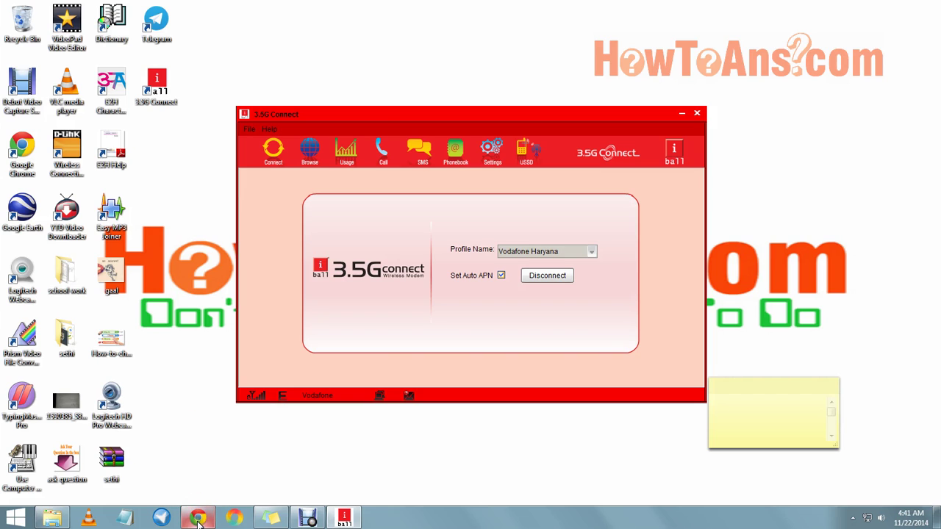
pyautogui.click(15, 518)
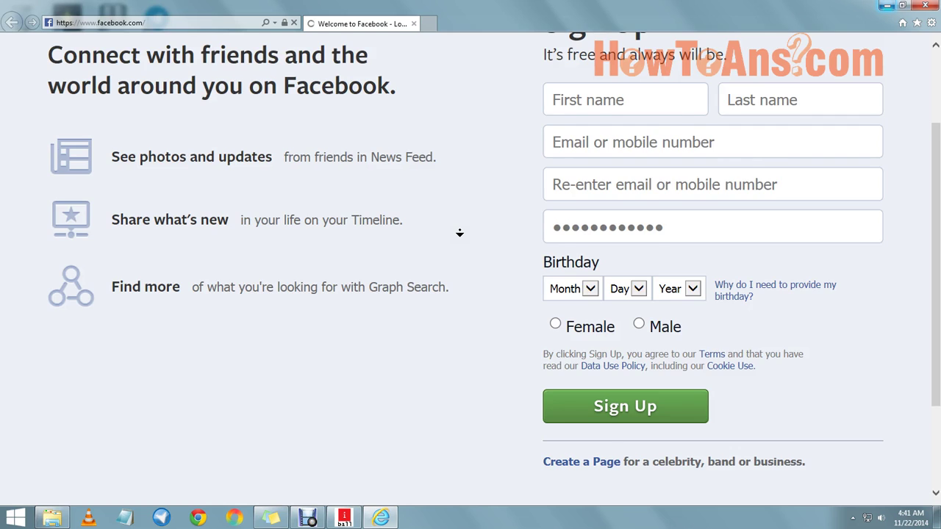
pyautogui.click(610, 123)
pyautogui.moveTo(653, 69); pyautogui.dragTo(503, 74)
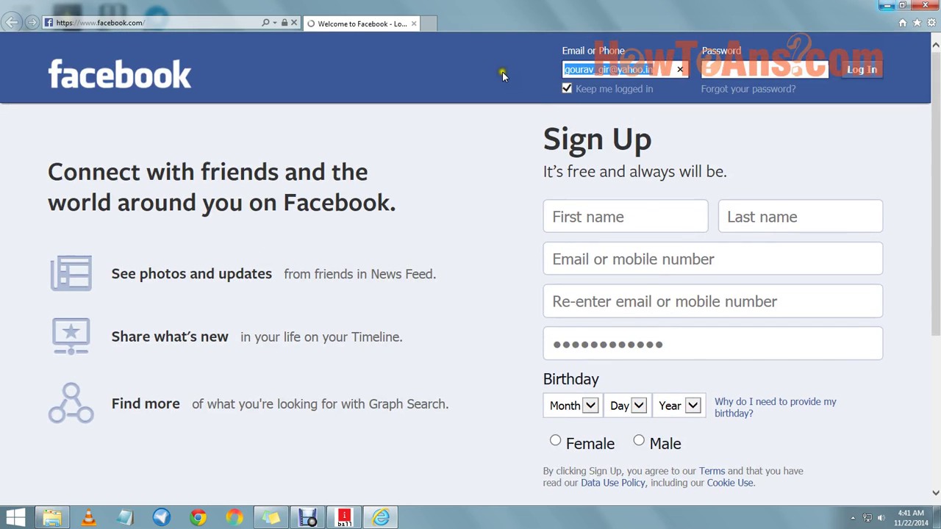
pyautogui.press('BackSpace')
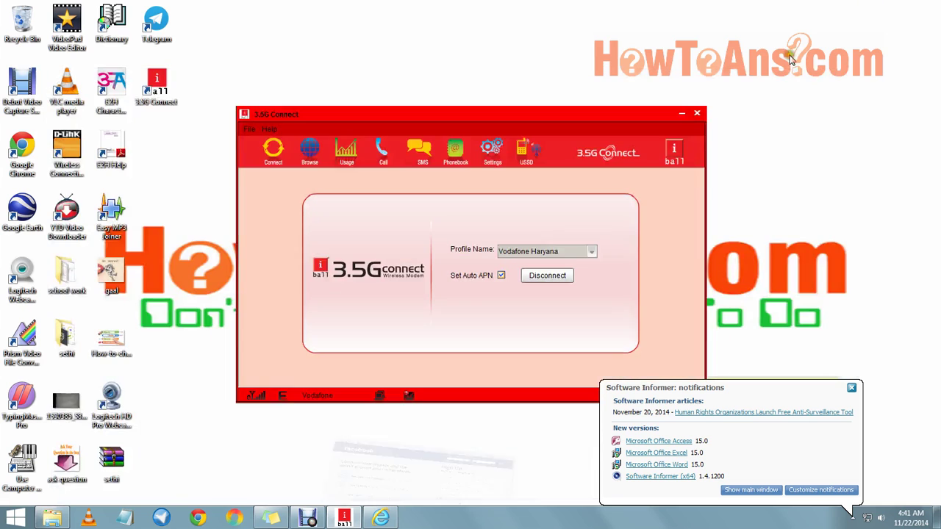
# Refresh the desktop, close the Software Informer popup, then move and minimize 3.5G Connect
pyautogui.rightClick(548, 59)
pyautogui.click(586, 92)
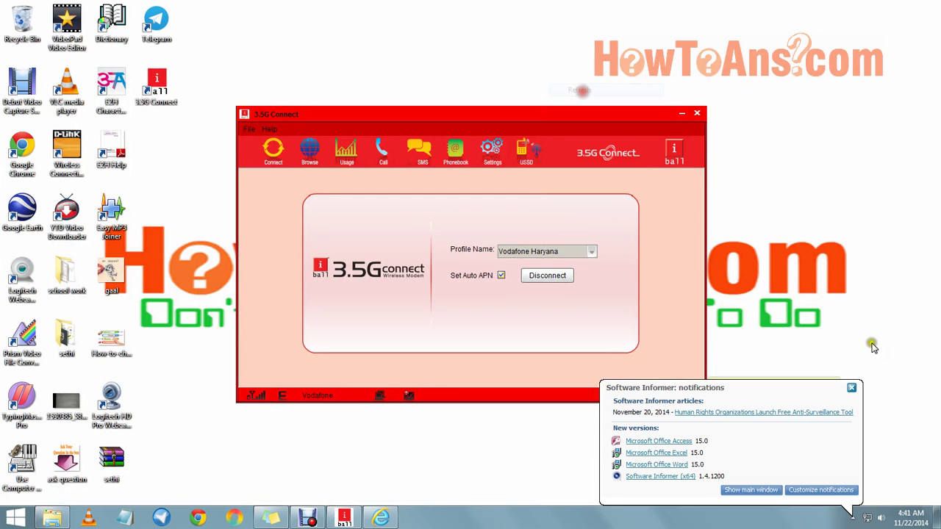
pyautogui.click(851, 387)
pyautogui.moveTo(533, 120); pyautogui.dragTo(629, 301)
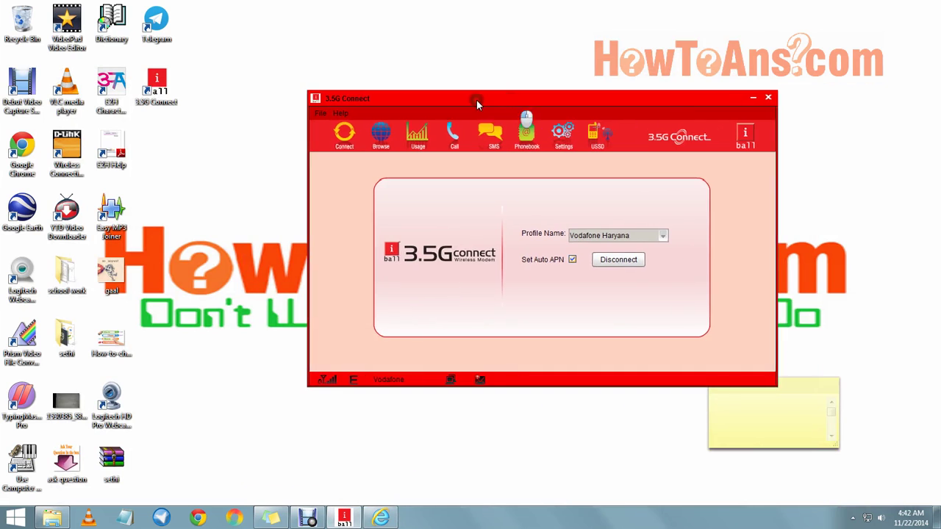
pyautogui.moveTo(513, 292); pyautogui.dragTo(492, 97)
pyautogui.click(748, 100)
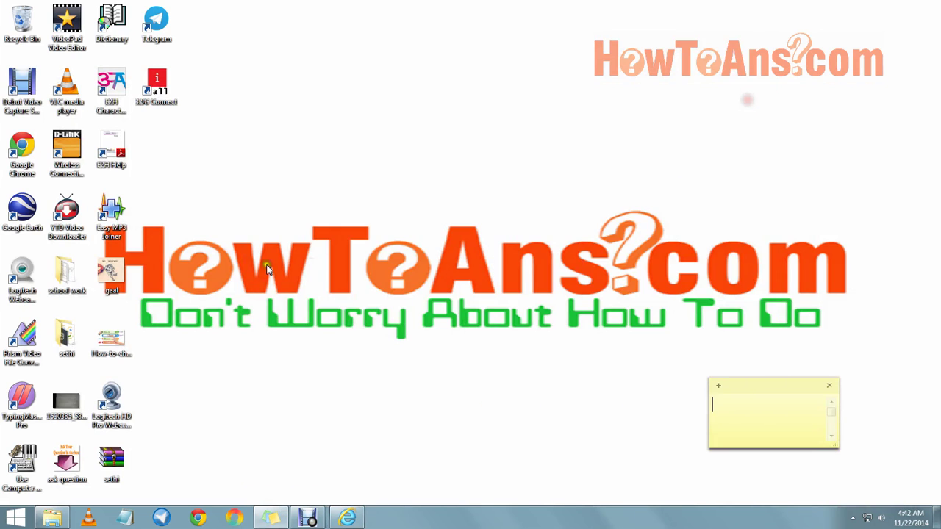